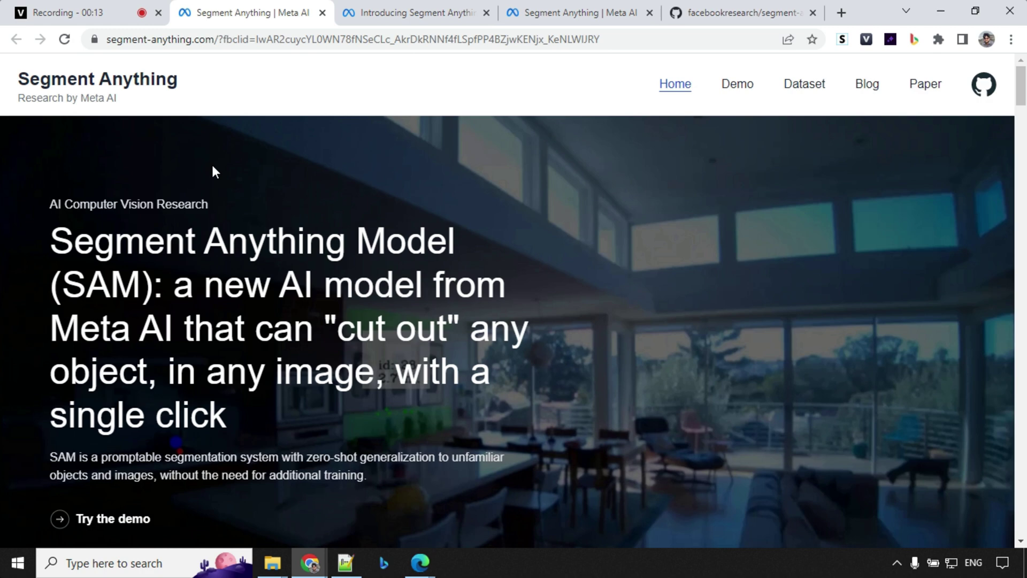
# Scroll down the homepage to the gaze-prompt and 'Cat' bounding-box prompt examples
pyautogui.scroll(-3, 195, 142)
pyautogui.scroll(2, 170, 173)
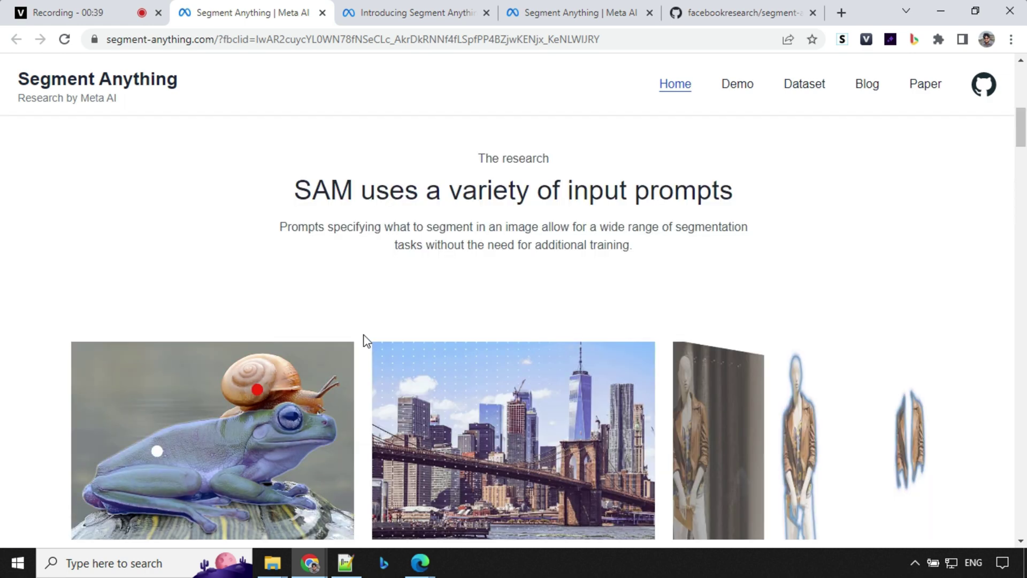
pyautogui.scroll(-2, 371, 307)
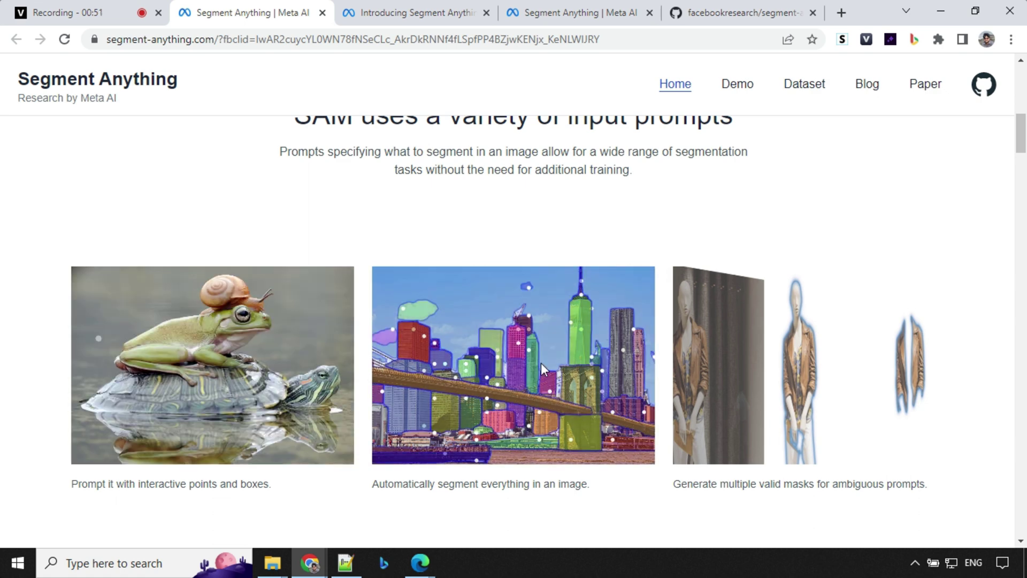
pyautogui.scroll(-1, 807, 319)
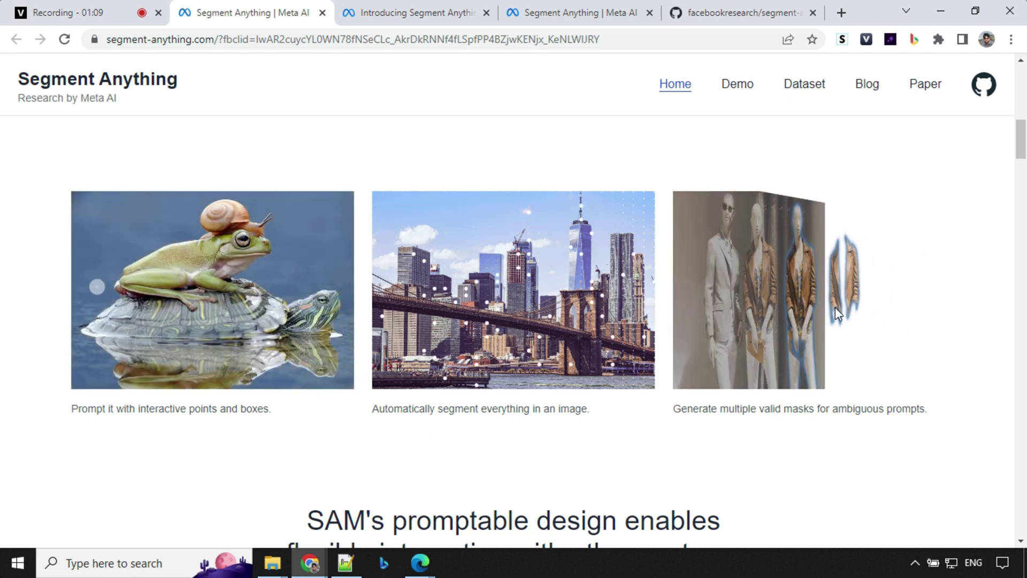
pyautogui.scroll(-10, 314, 471)
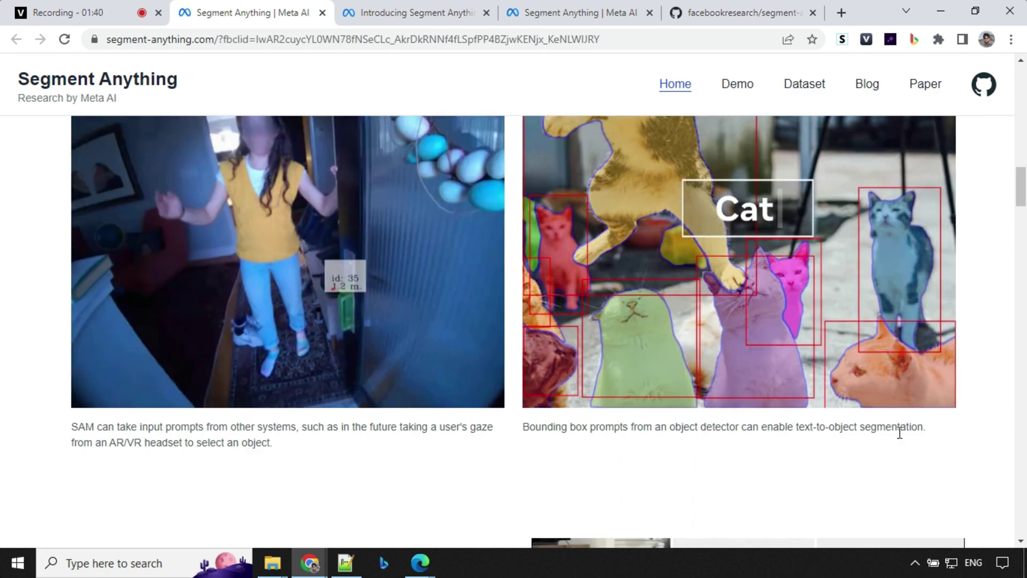
pyautogui.scroll(1, 899, 428)
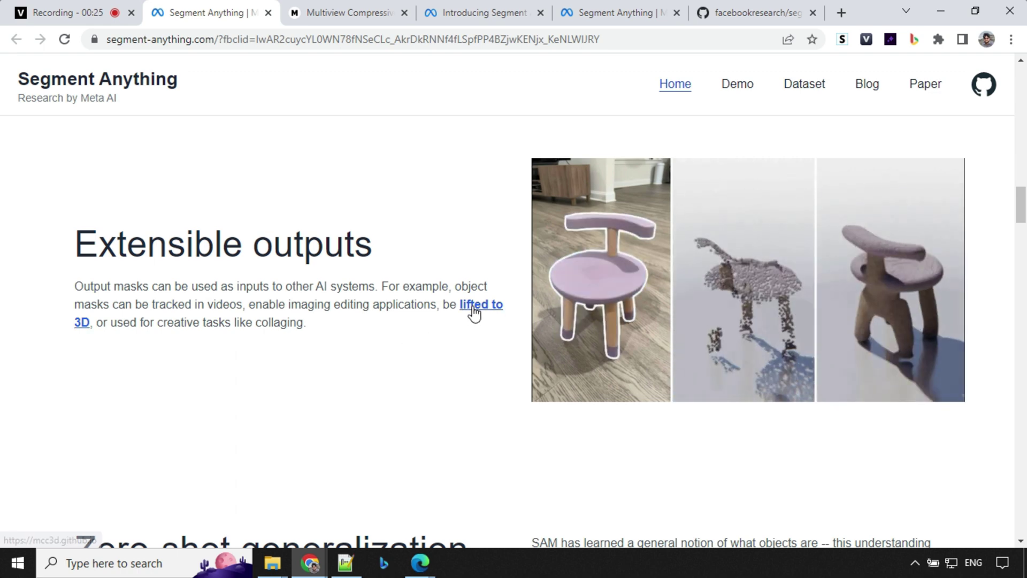
# View the linked mcc3d 3D reconstruction page, then scroll the homepage to Zero-shot generalization
pyautogui.click(344, 12)
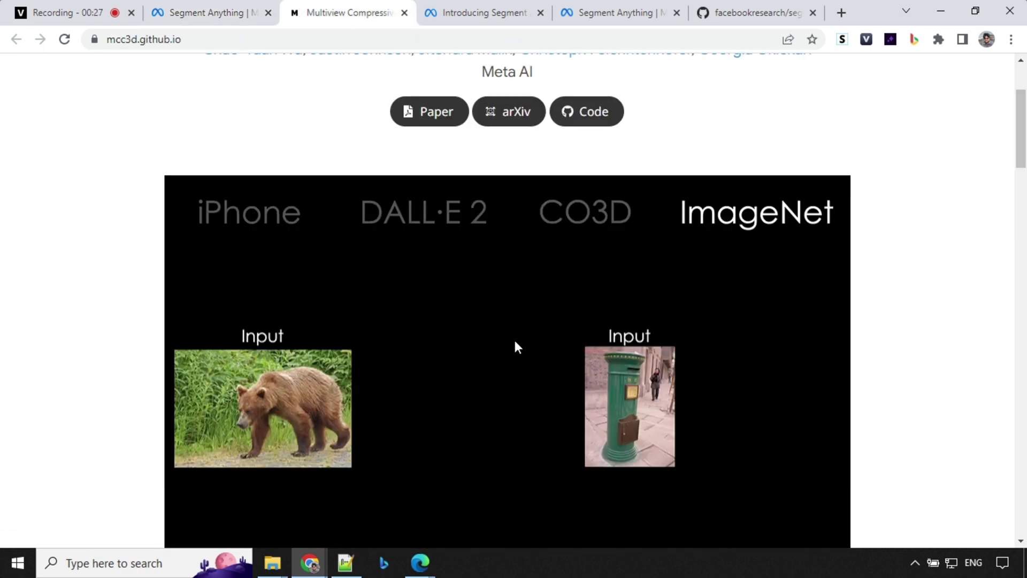
pyautogui.scroll(1, 515, 345)
pyautogui.scroll(-1, 515, 347)
pyautogui.scroll(-1, 515, 343)
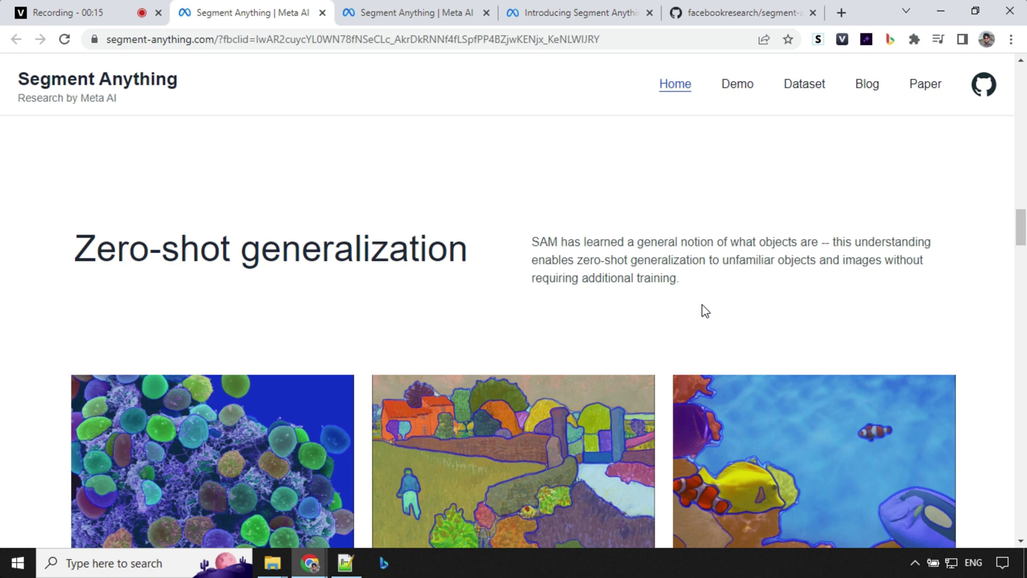
# Load the corgi photo in the demo and save the masked running dog to Cut-Outs
pyautogui.scroll(-10, 702, 304)
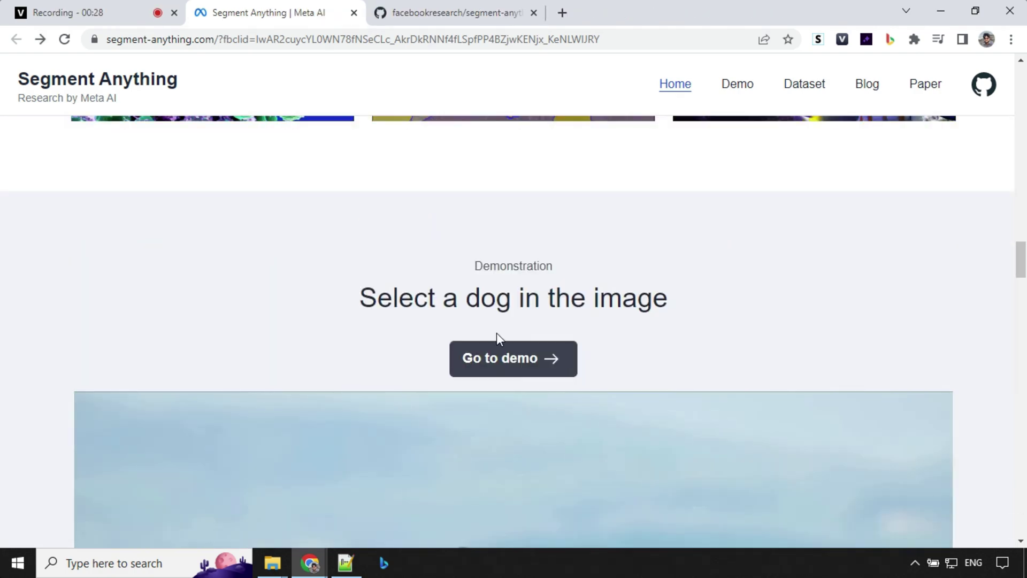
pyautogui.click(505, 362)
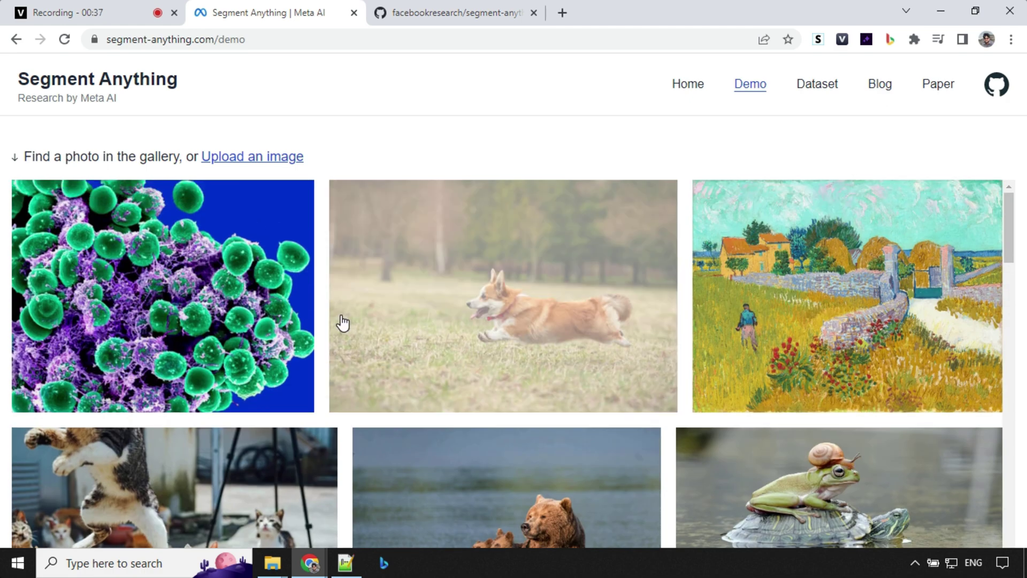
pyautogui.click(534, 335)
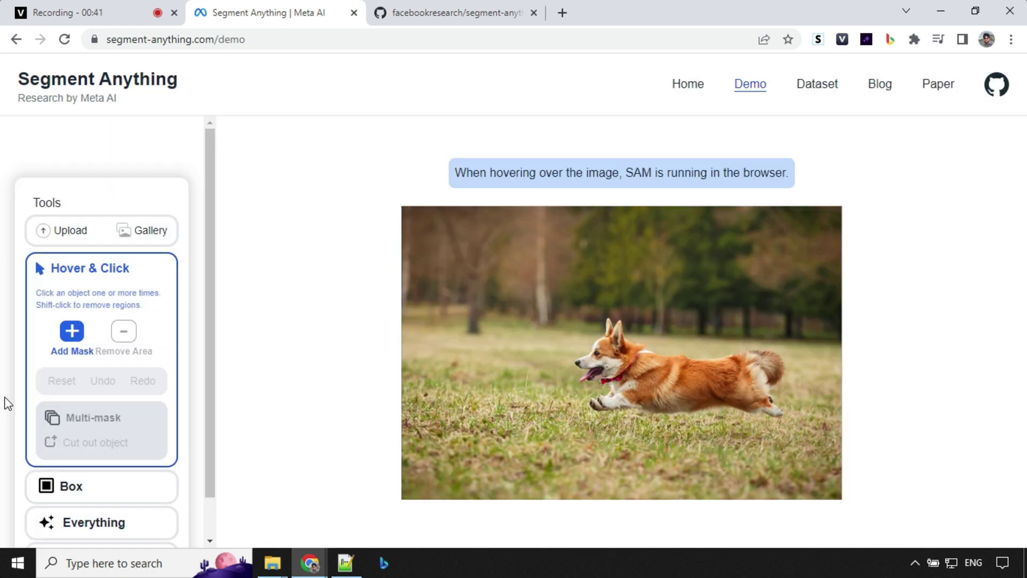
pyautogui.scroll(-1, 89, 368)
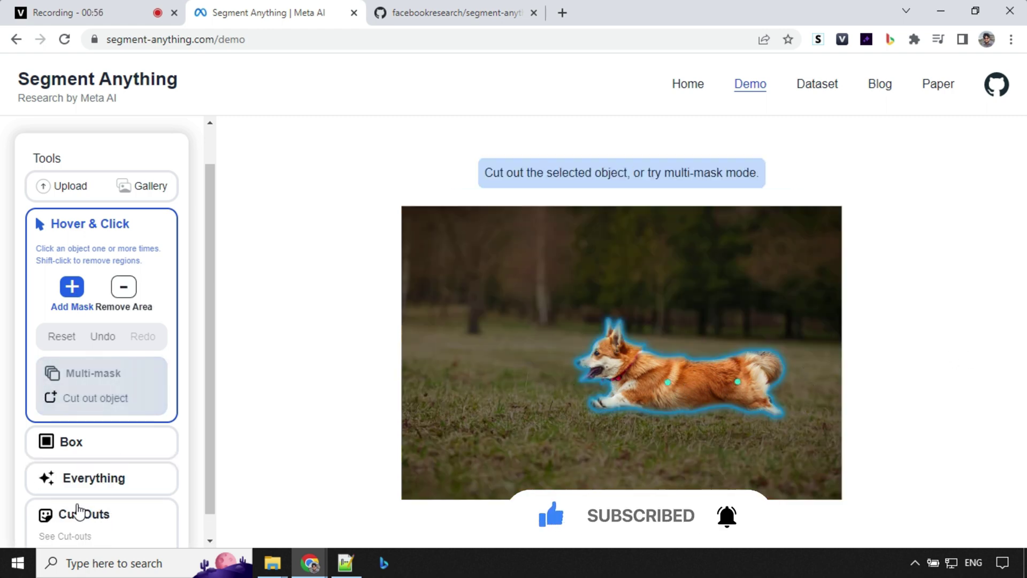
pyautogui.click(92, 398)
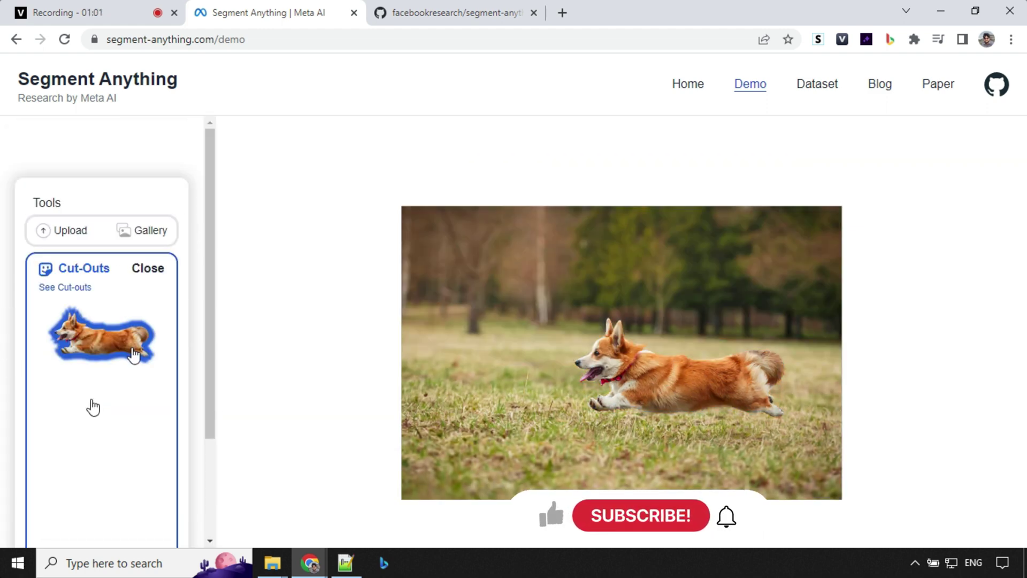
# Check the corgi cut-out's image options, then browse the demo's sample-photo gallery
pyautogui.rightClick(100, 350)
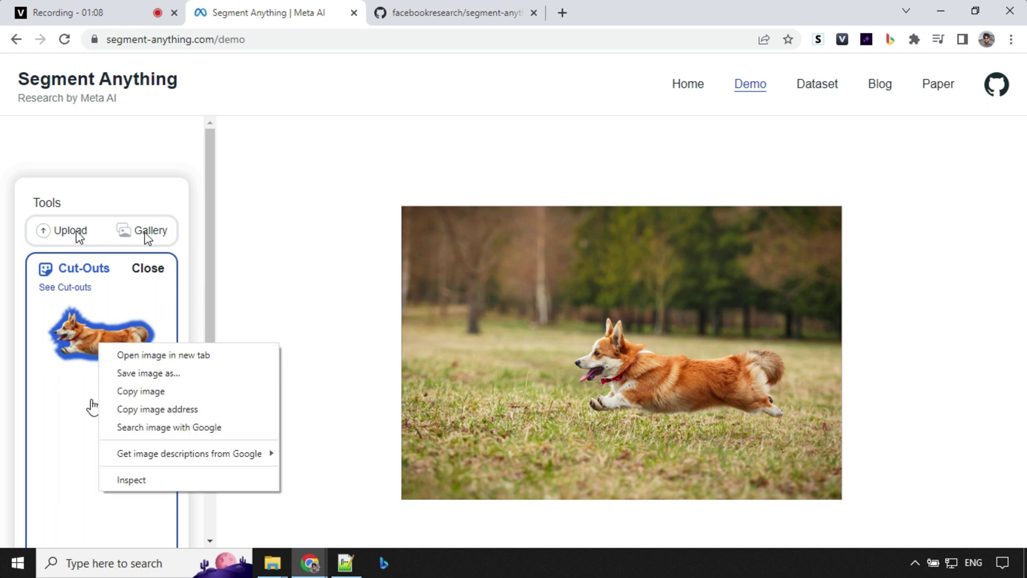
pyautogui.click(127, 232)
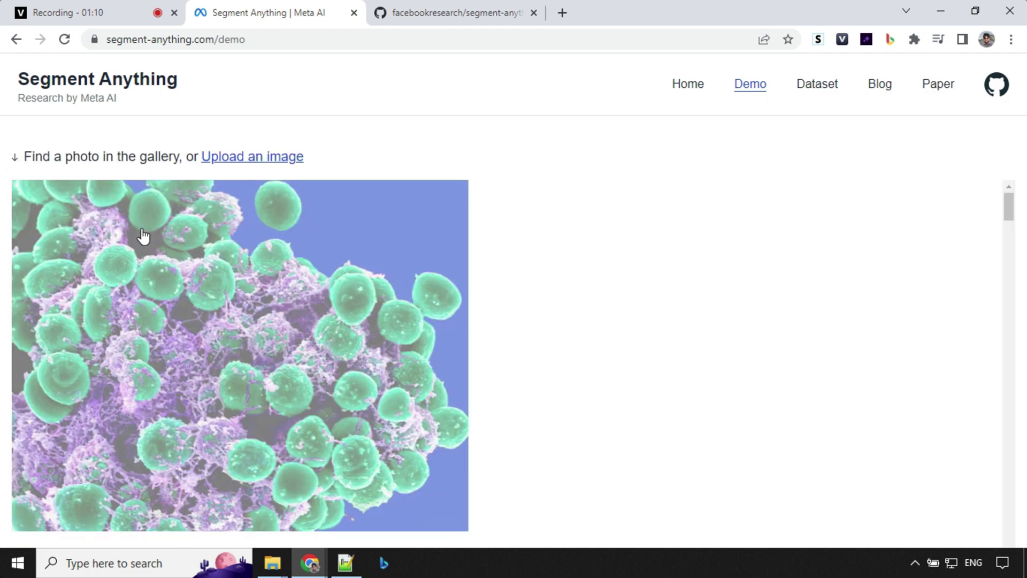
pyautogui.scroll(-5, 518, 328)
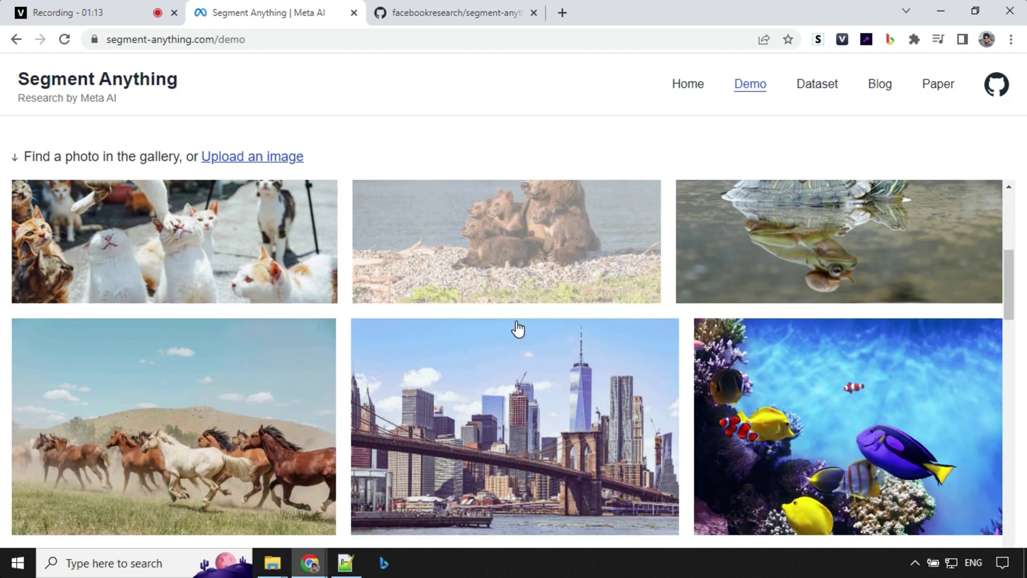
pyautogui.scroll(5, 518, 328)
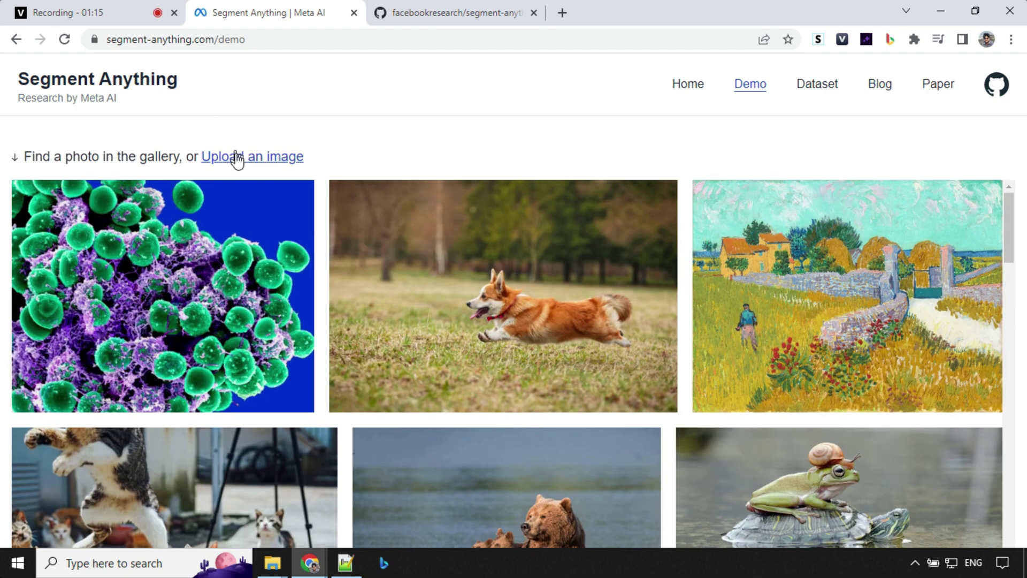
# Upload the vegetables photo pexels-engin-akyurt-1435904 from the SAM folder into the demo
pyautogui.click(241, 156)
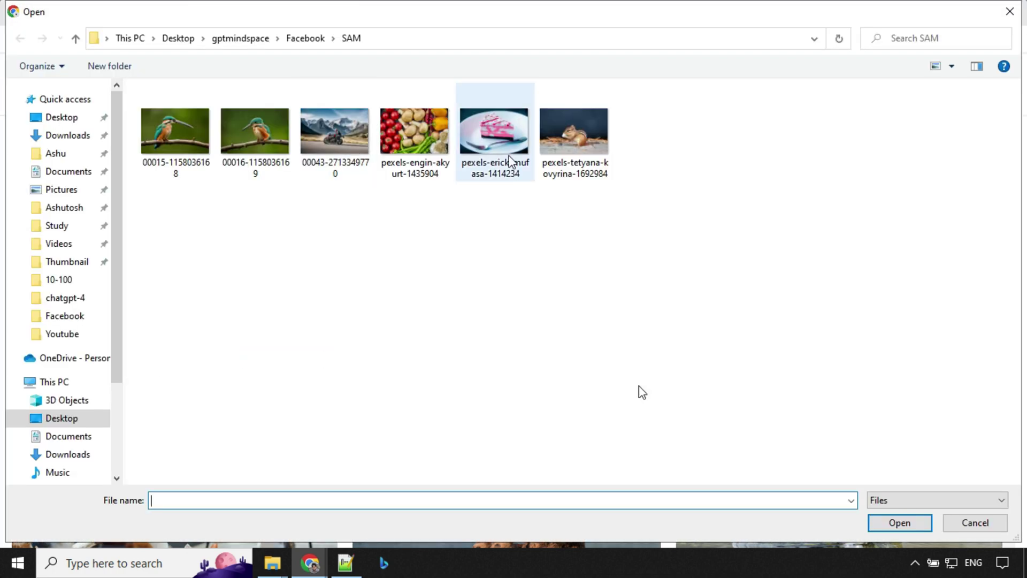
pyautogui.click(900, 524)
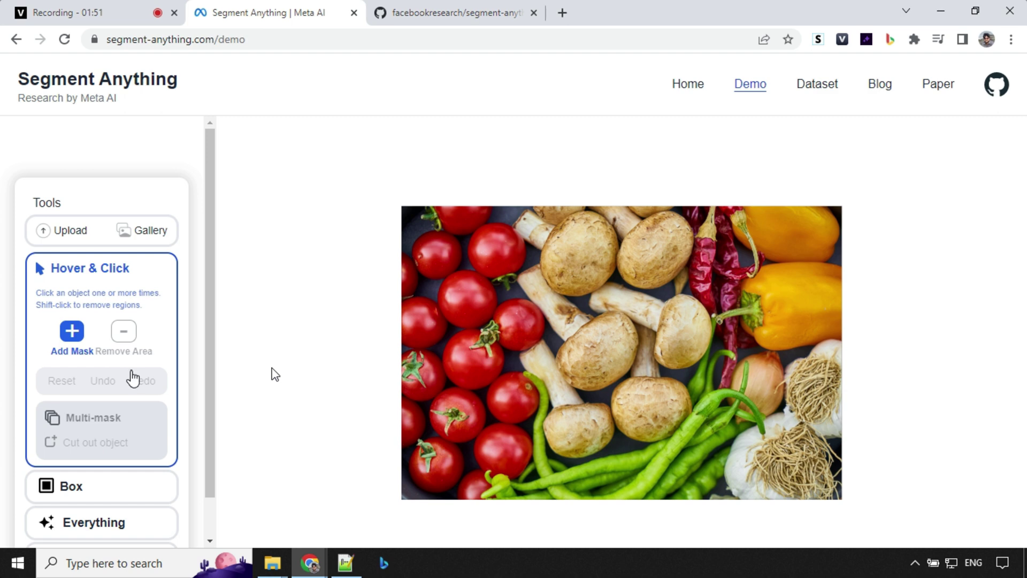
pyautogui.scroll(-2, 133, 378)
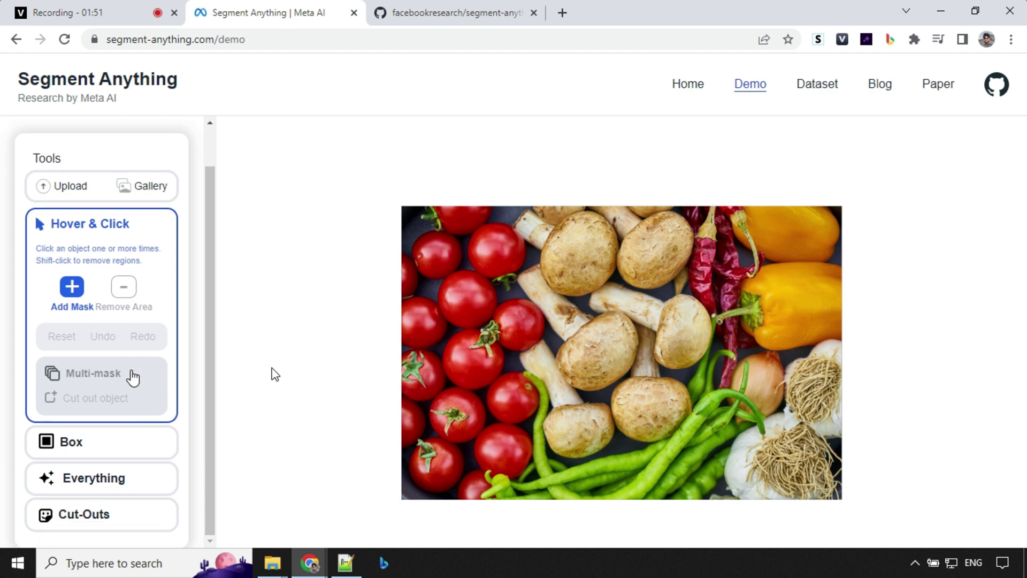
pyautogui.moveTo(516, 312)
# Run the Everything tool to cover the vegetables photo in colored object masks
pyautogui.click(104, 487)
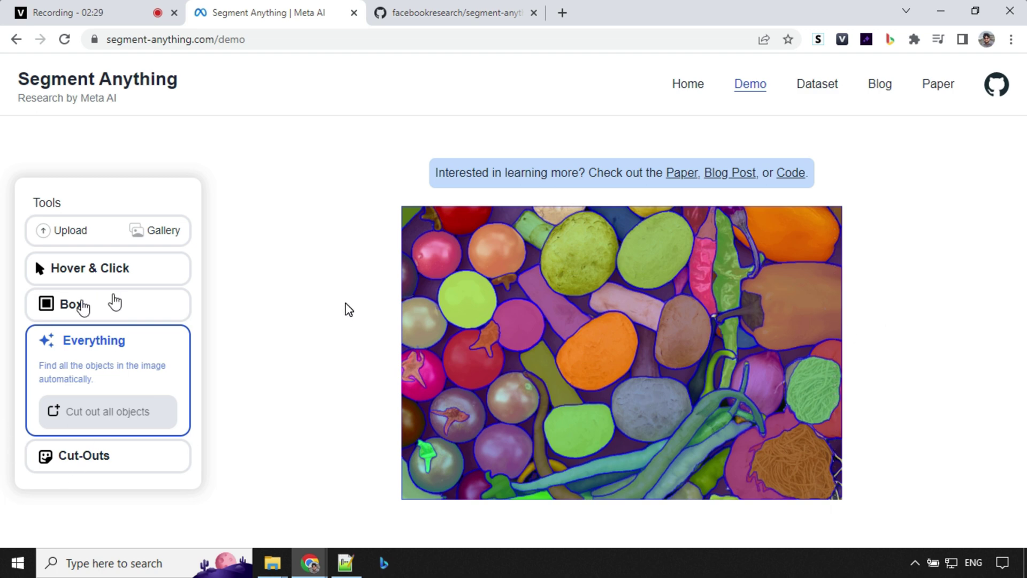
# Draw a box around the upper-left tomato and save it to Cut-Outs
pyautogui.click(81, 308)
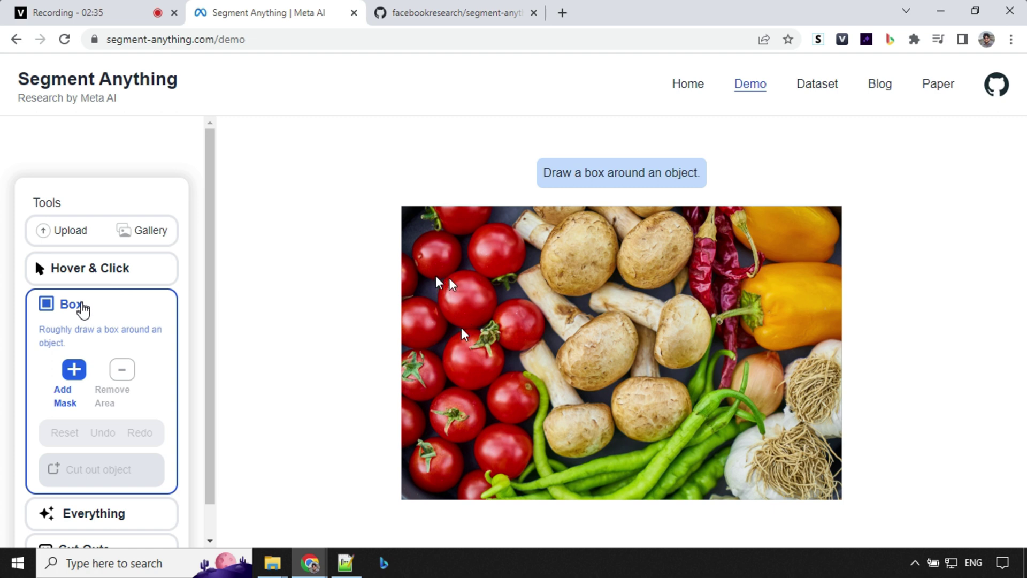
pyautogui.moveTo(427, 266); pyautogui.dragTo(493, 328)
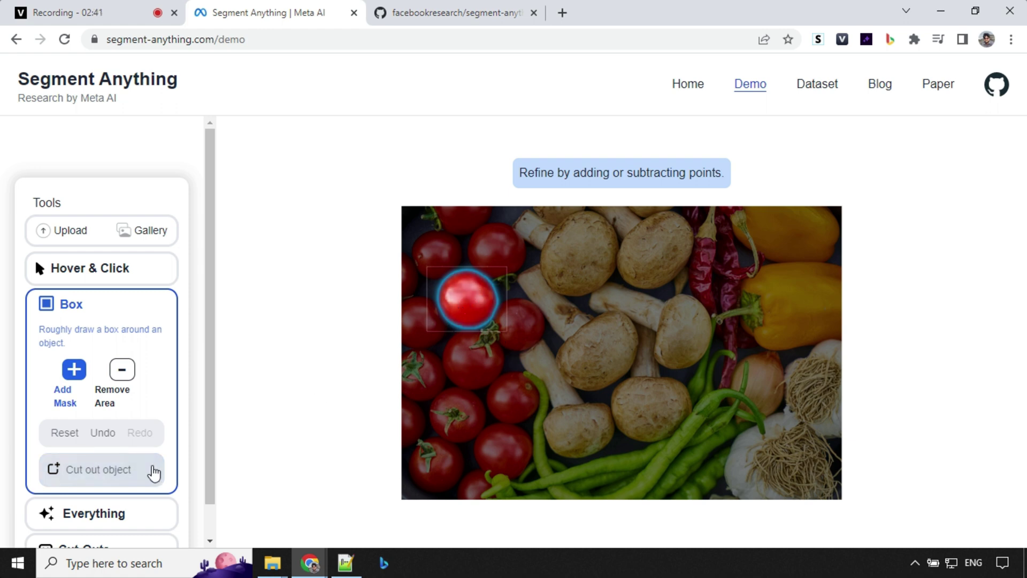
pyautogui.click(105, 478)
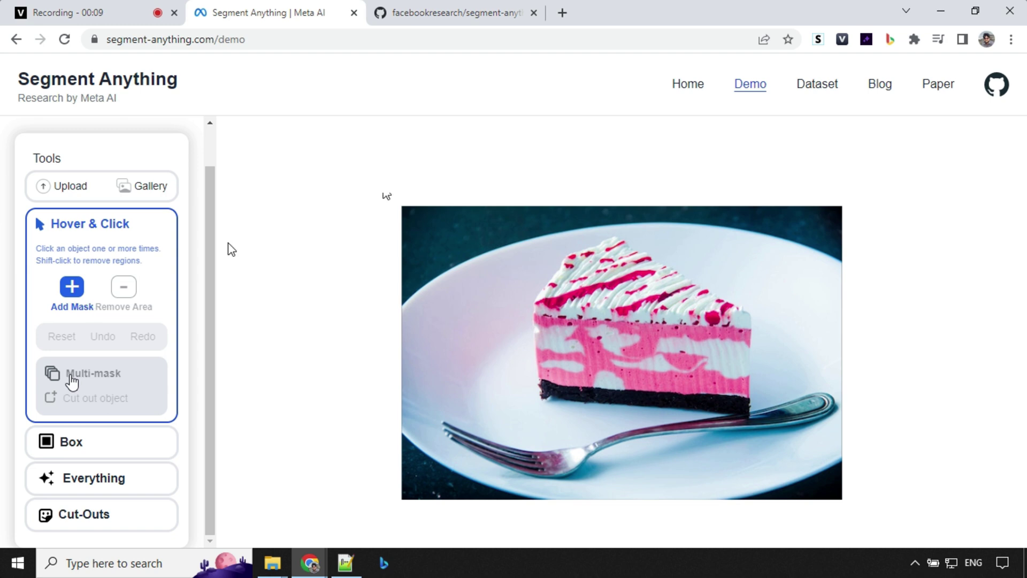
# Enable Multi-mask, click the cake slice for several masks, then view SAM's data engine section
pyautogui.click(72, 377)
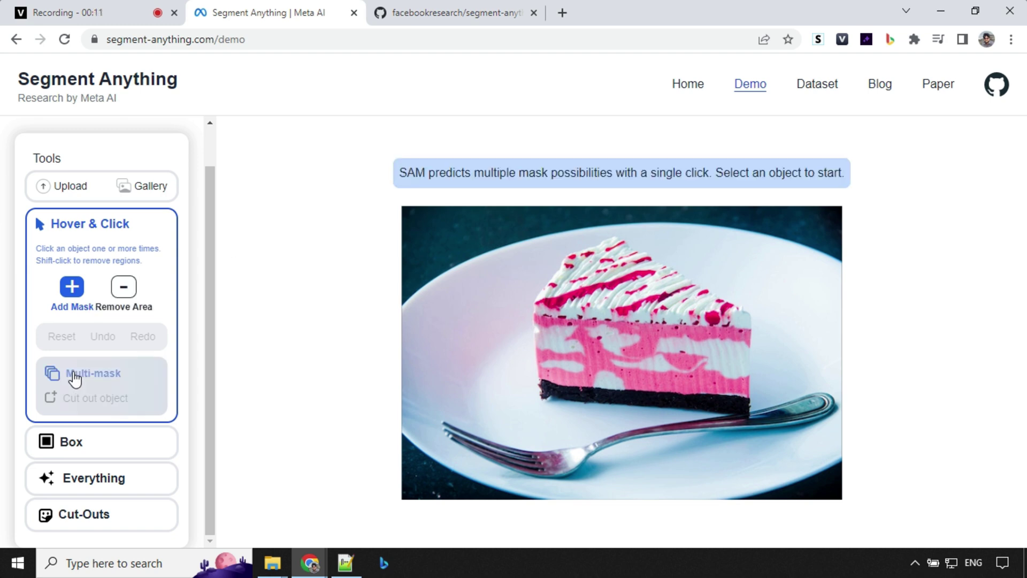
pyautogui.click(648, 303)
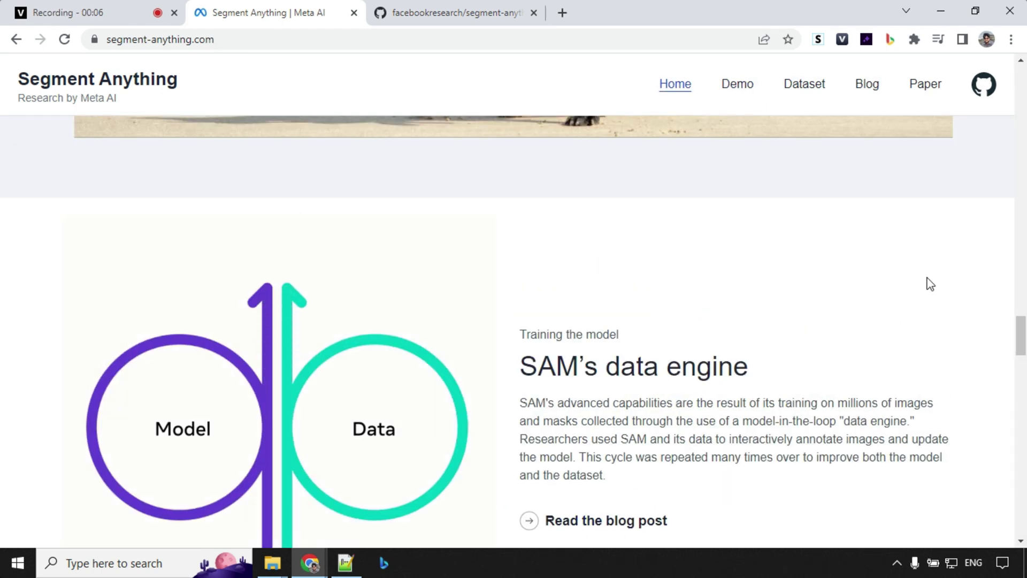
pyautogui.scroll(-4, 931, 284)
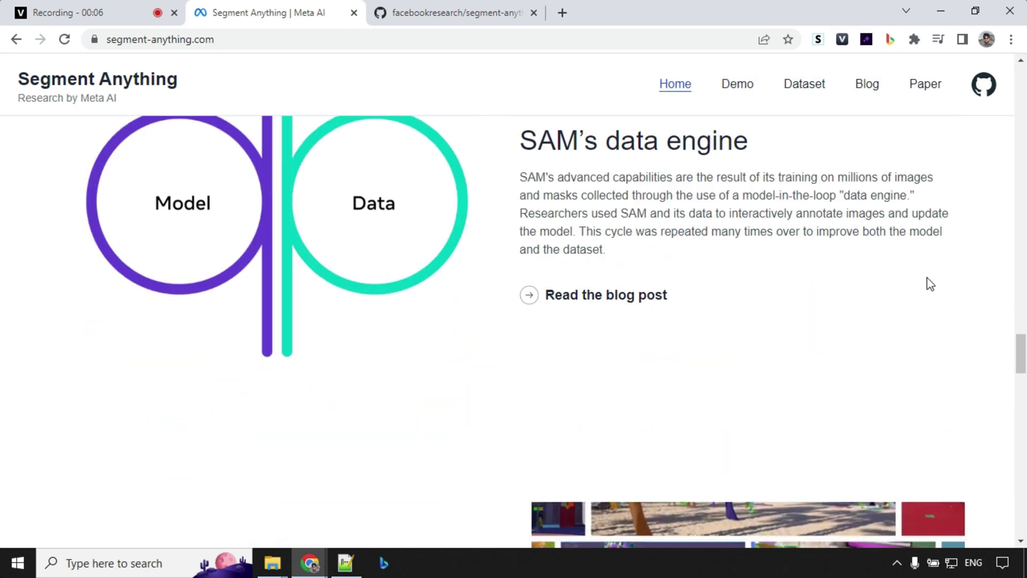
pyautogui.scroll(1, 929, 287)
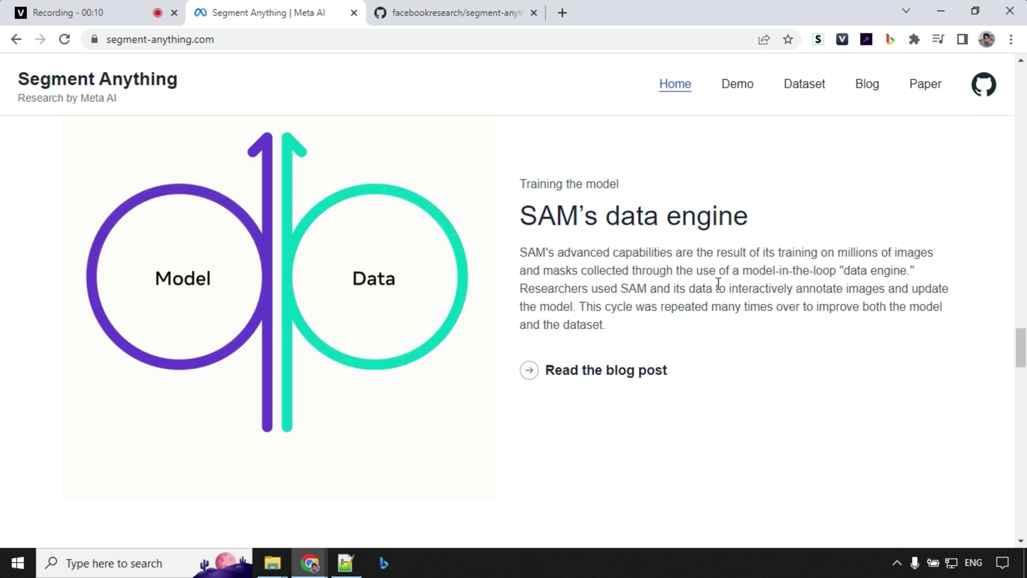
# Open the 'Introducing Segment Anything' blog post in a new tab and scroll through it
pyautogui.middleClick(622, 376)
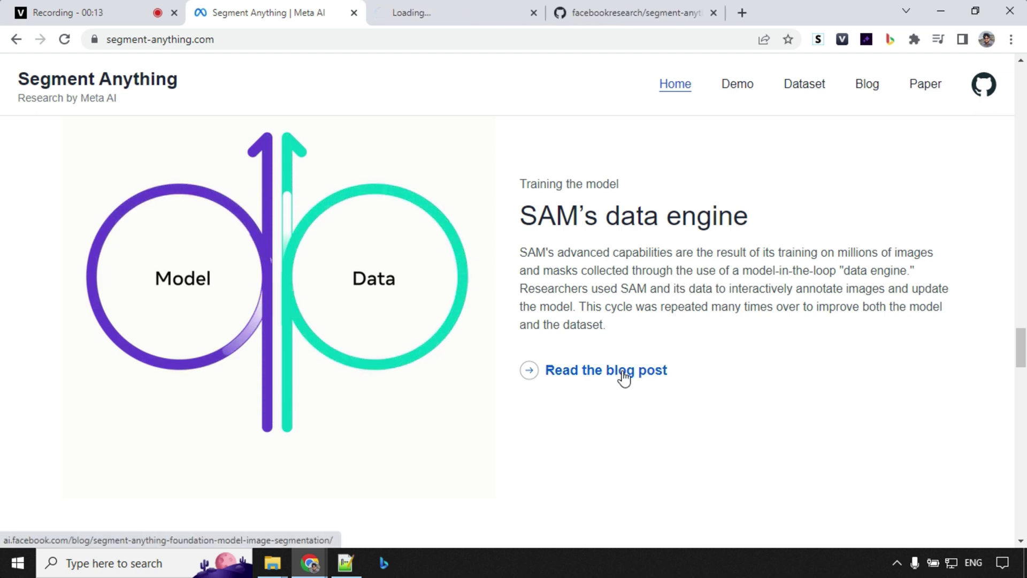
pyautogui.click(481, 12)
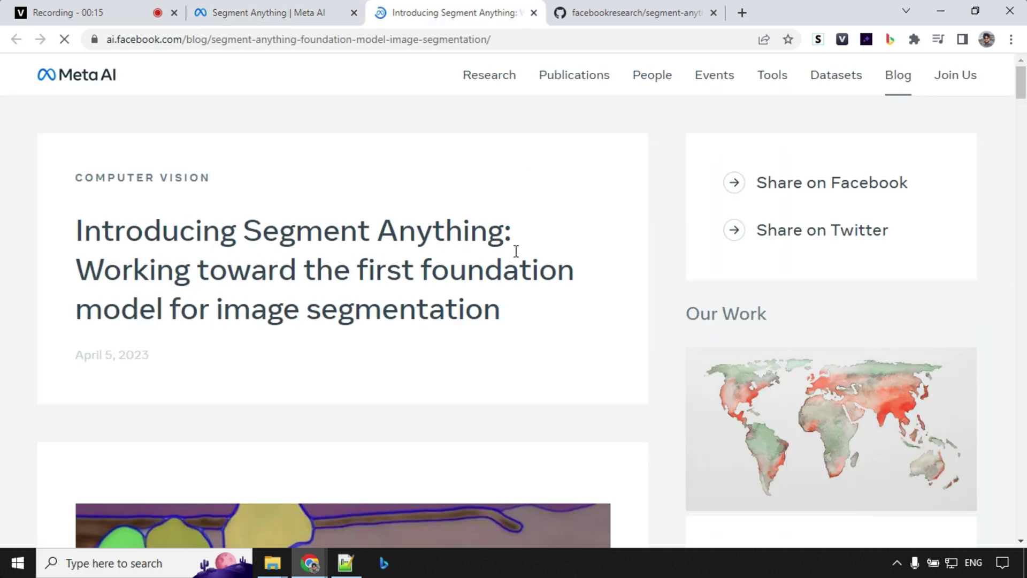
pyautogui.scroll(-15, 516, 252)
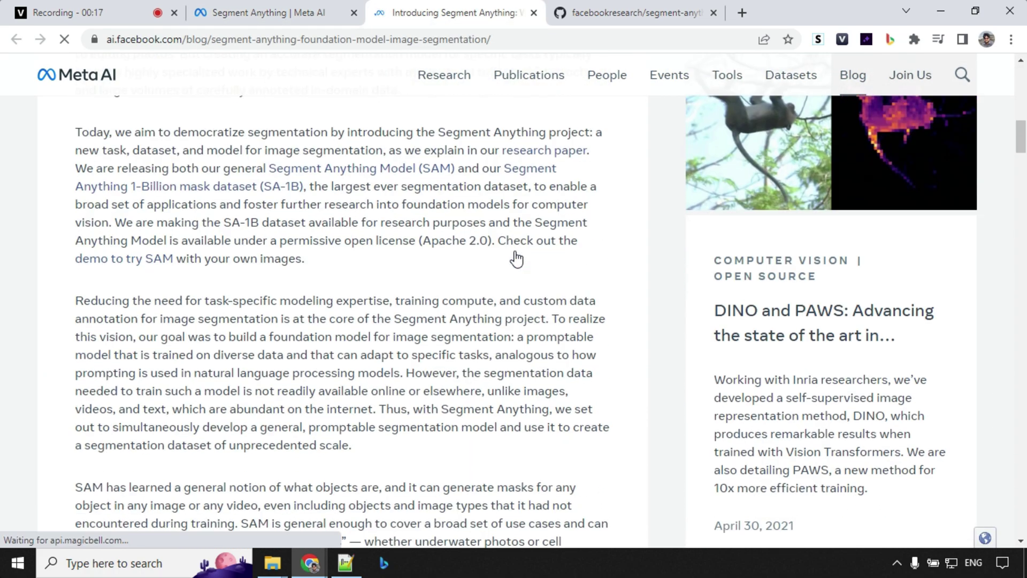
pyautogui.scroll(-15, 516, 251)
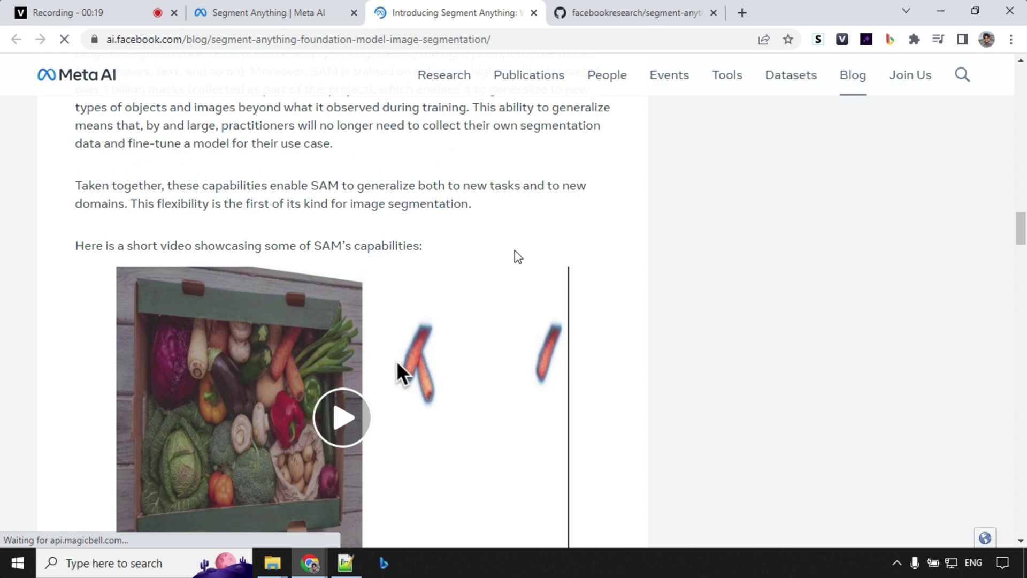
pyautogui.scroll(-10, 515, 251)
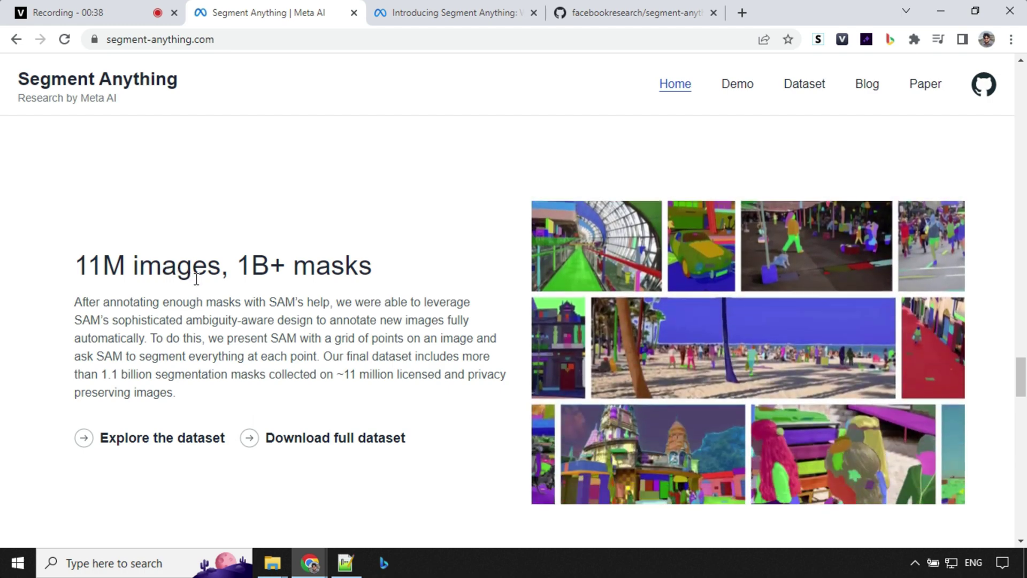
# Open the dataset explorer and SA-1B download page in background tabs, then scroll further down the homepage
pyautogui.scroll(-3, 420, 275)
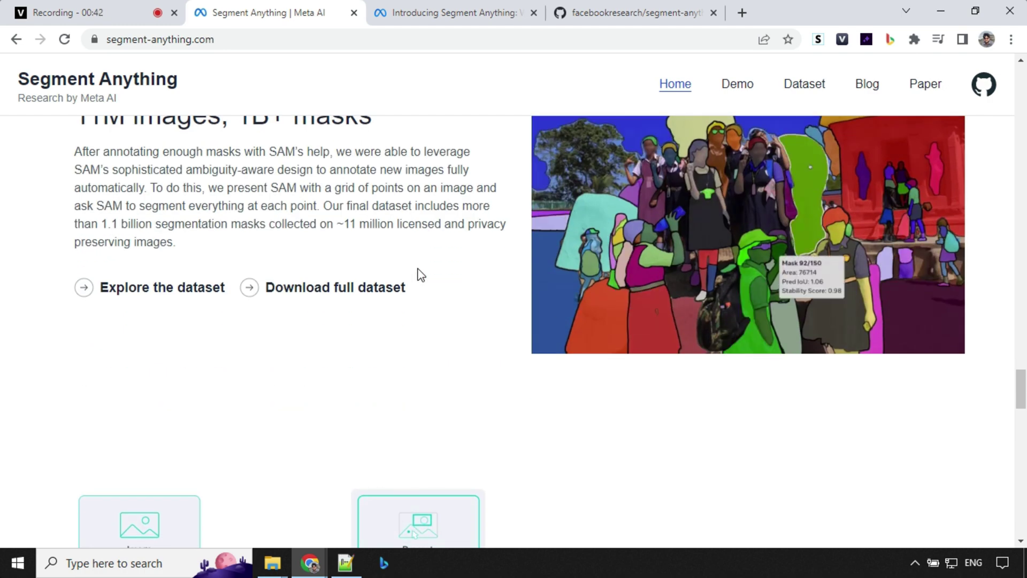
pyautogui.middleClick(123, 293)
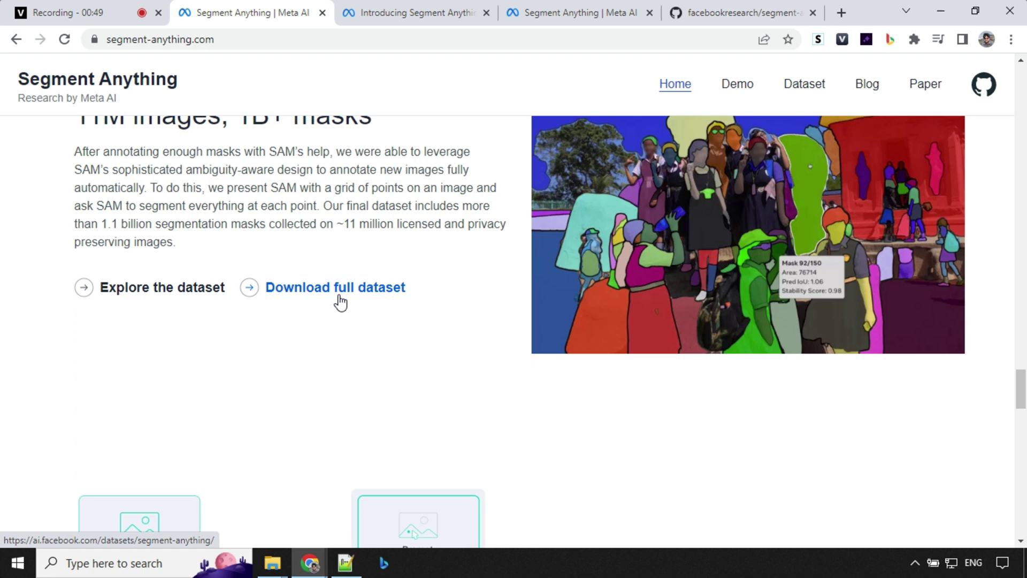
pyautogui.middleClick(338, 295)
pyautogui.scroll(-5, 341, 300)
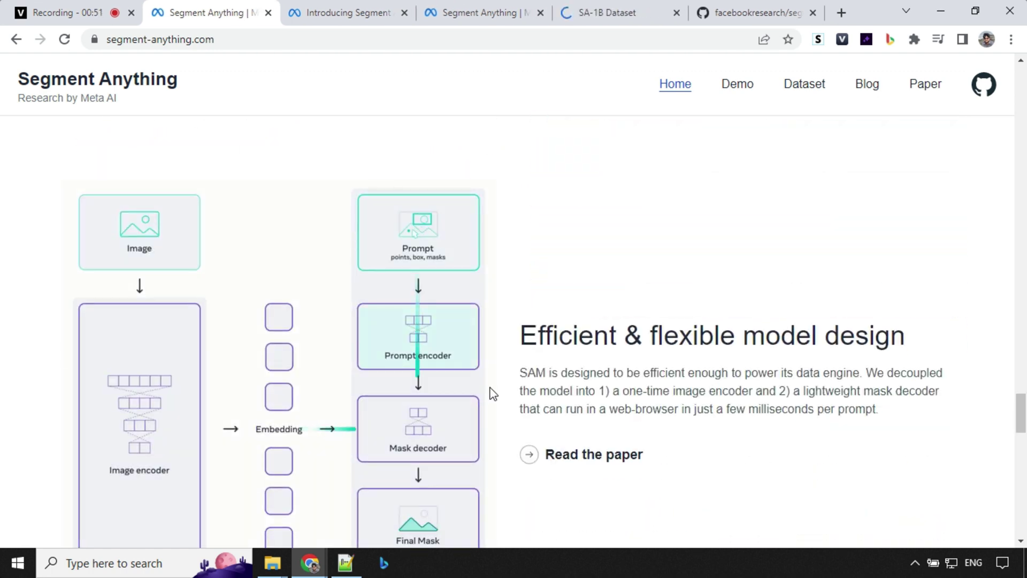
pyautogui.scroll(-3, 716, 412)
pyautogui.scroll(3, 715, 418)
pyautogui.scroll(-3, 716, 417)
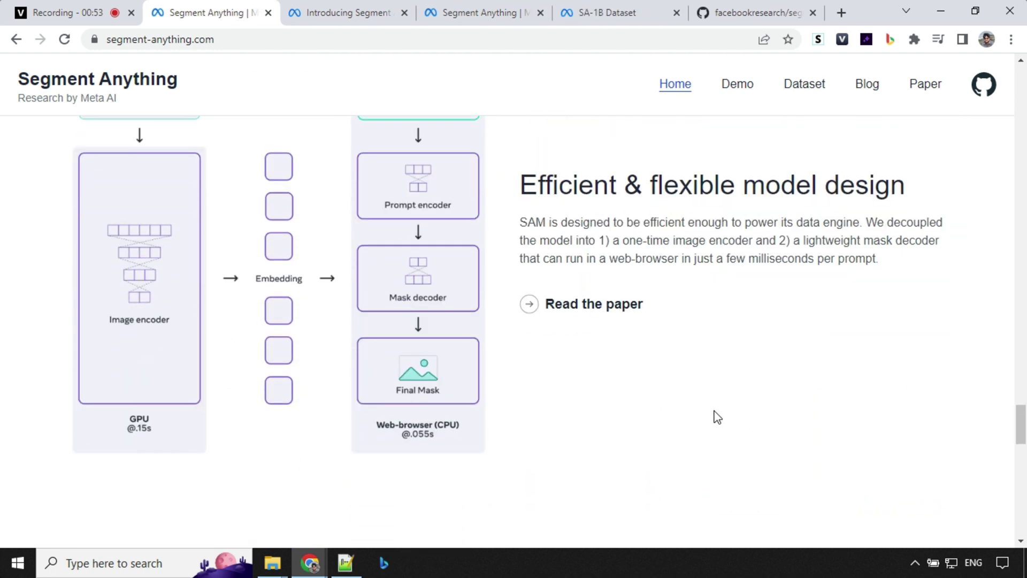
pyautogui.scroll(-9, 718, 418)
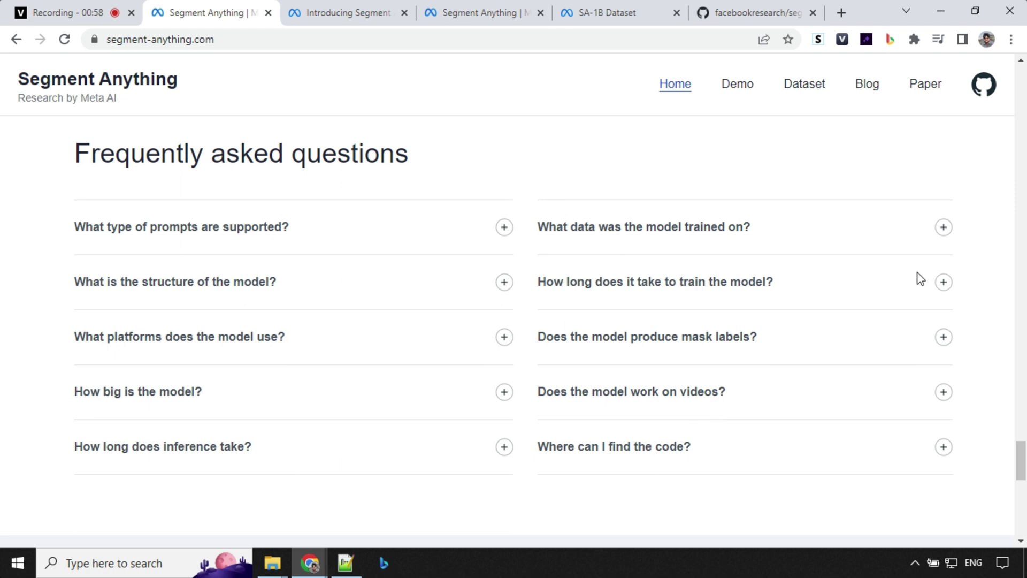
# Expand the FAQ answers on mask labels, video support and where to find the code
pyautogui.click(944, 346)
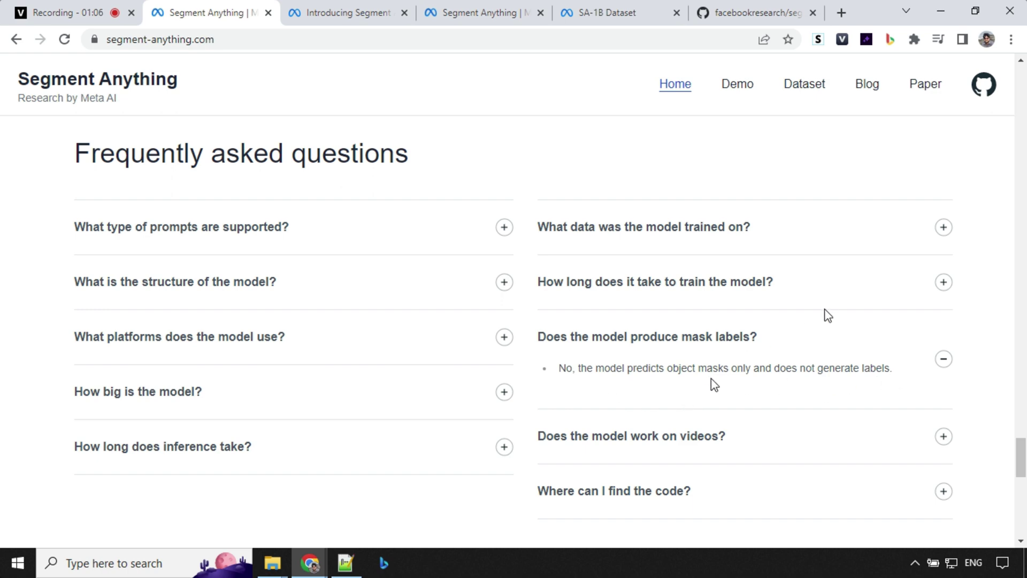
pyautogui.click(944, 436)
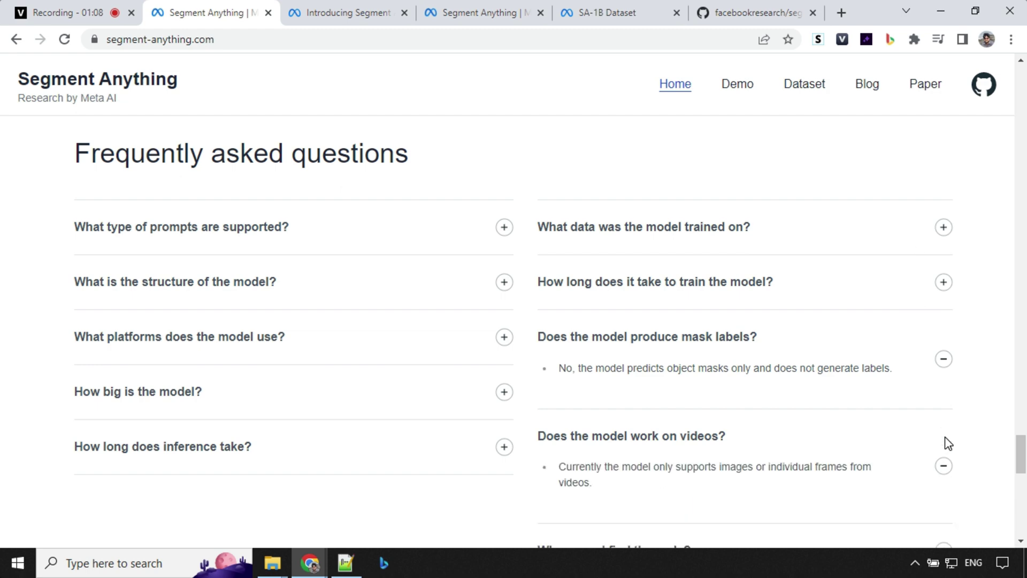
pyautogui.scroll(-2, 947, 443)
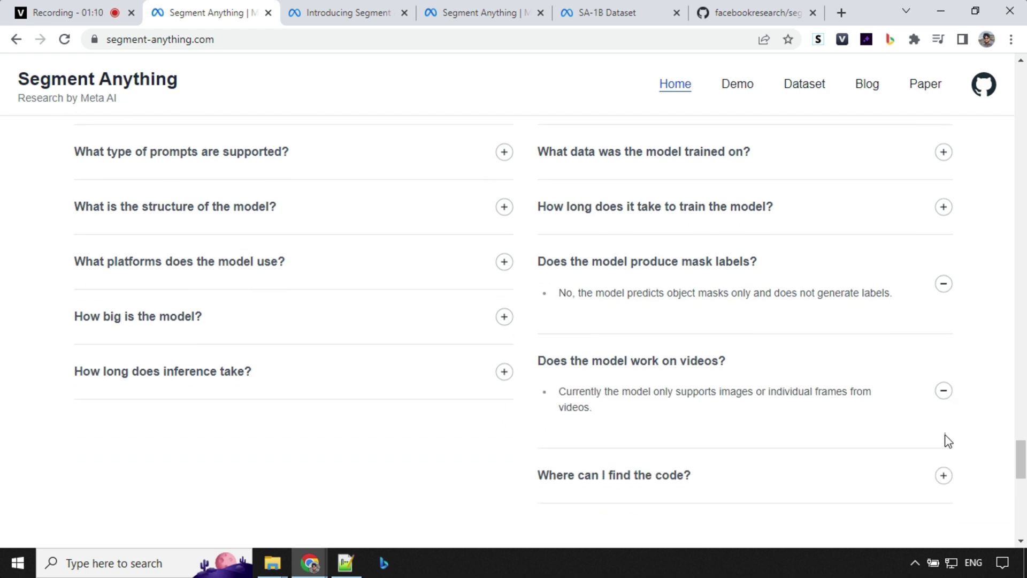
pyautogui.click(943, 476)
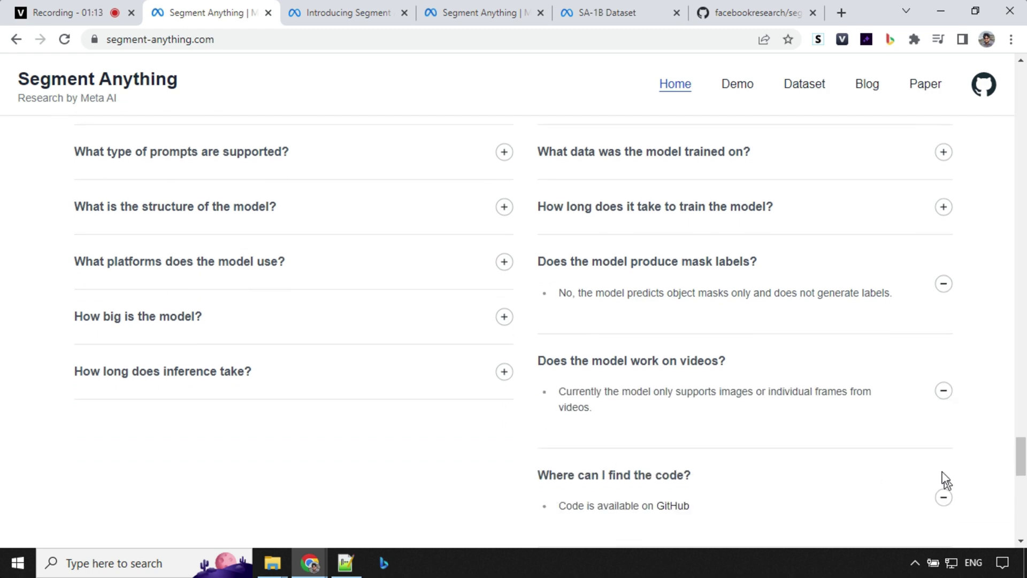
pyautogui.scroll(-4, 679, 346)
pyautogui.scroll(2, 653, 294)
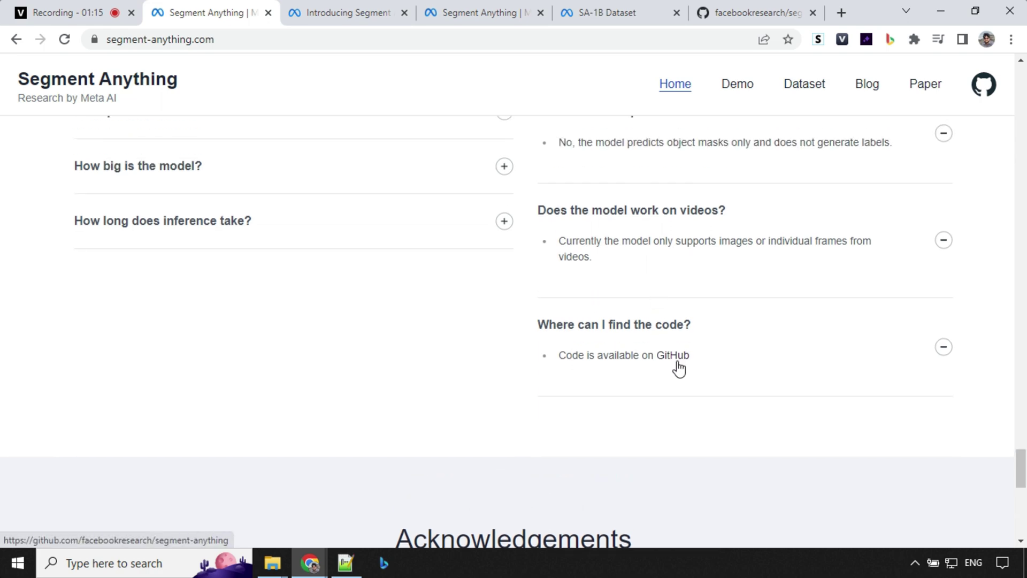
pyautogui.scroll(4, 678, 367)
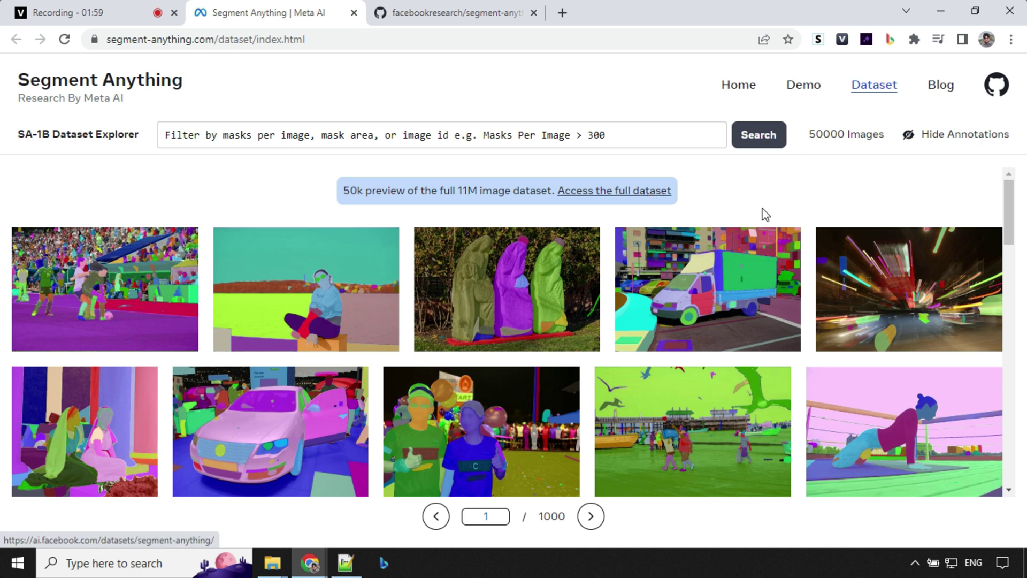
# Search the dataset explorer with the filter Area Per Mask == medium, leaving 49392 images
pyautogui.click(214, 136)
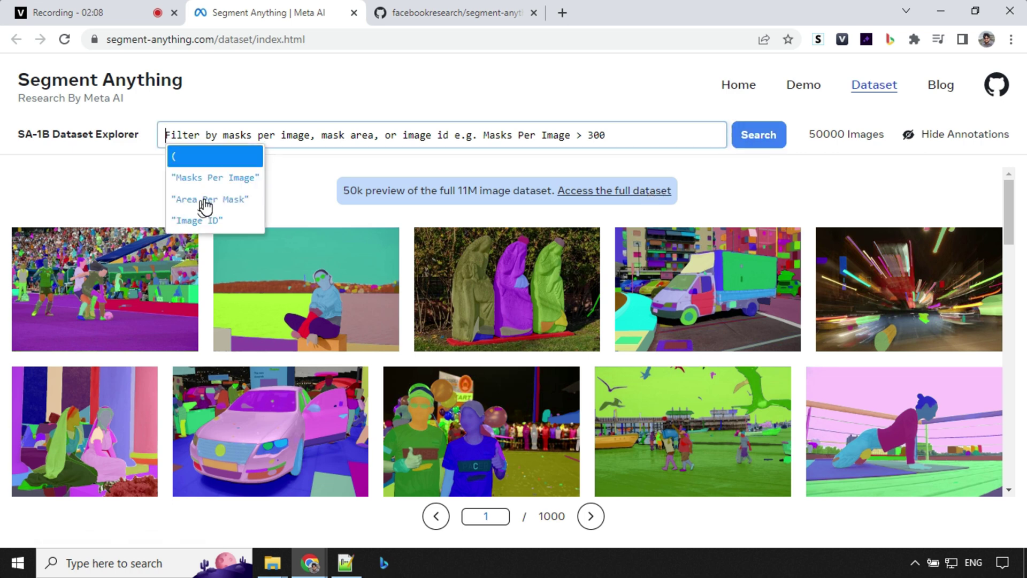
pyautogui.click(205, 201)
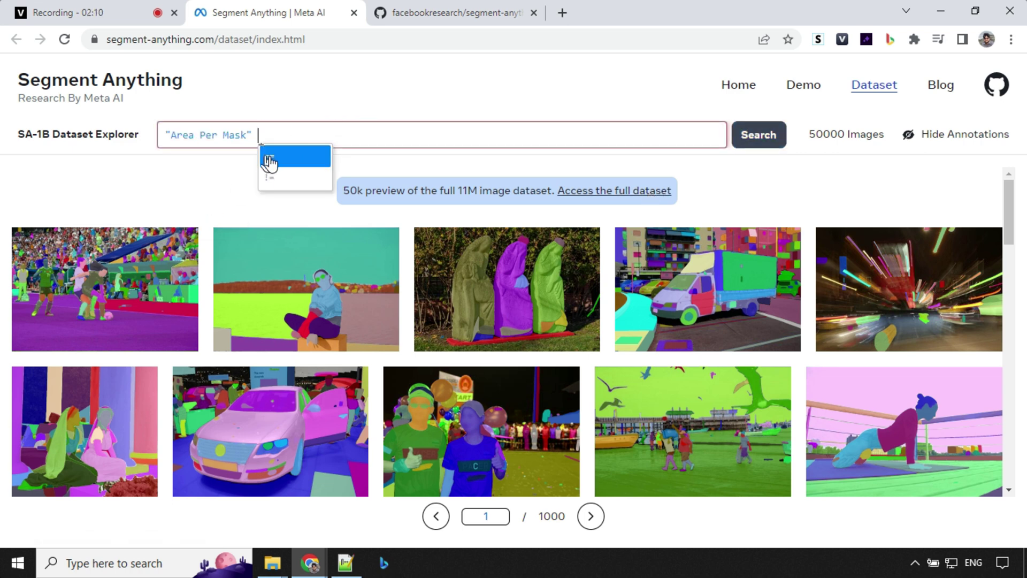
pyautogui.click(272, 160)
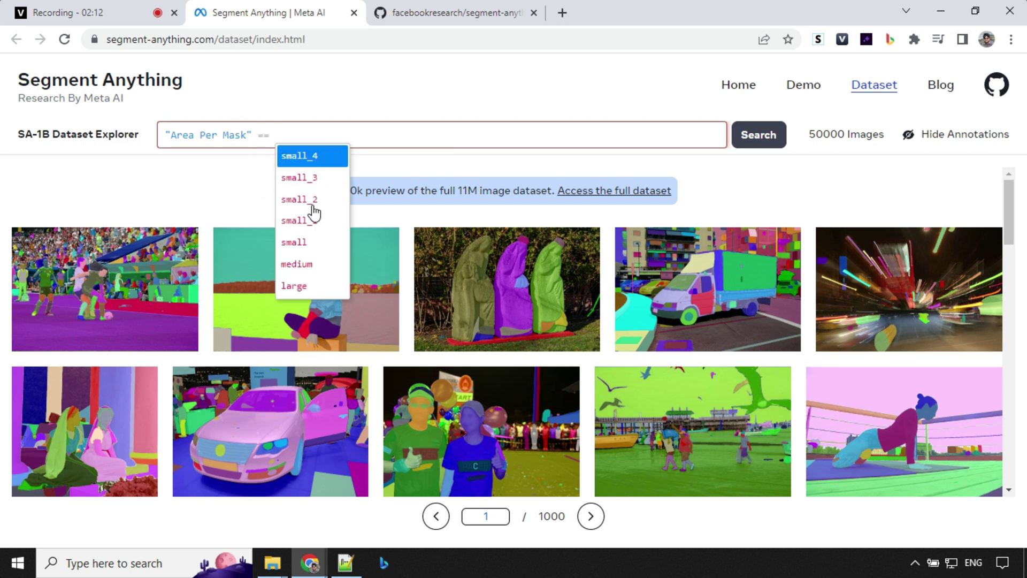
pyautogui.click(298, 264)
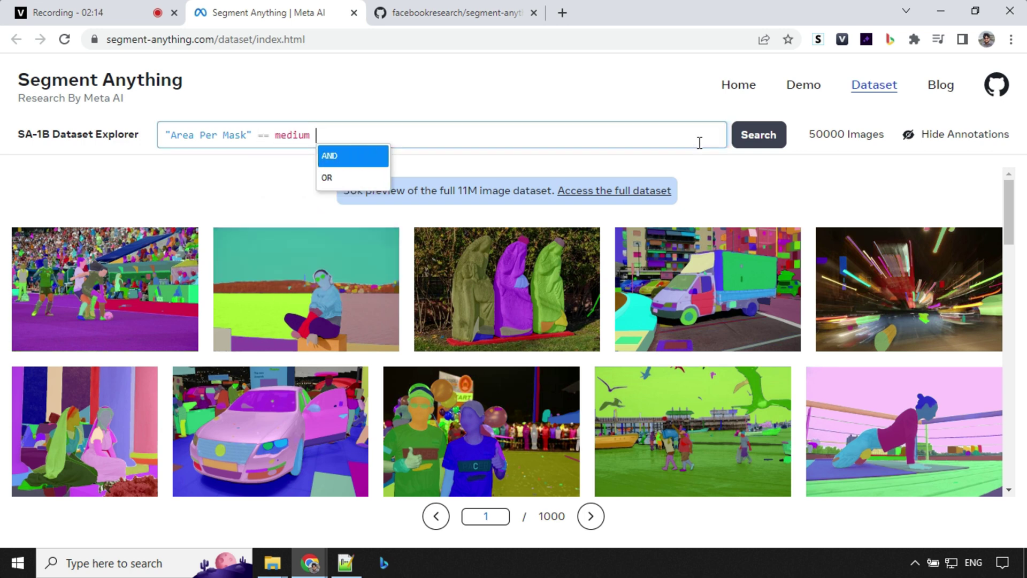
pyautogui.click(774, 138)
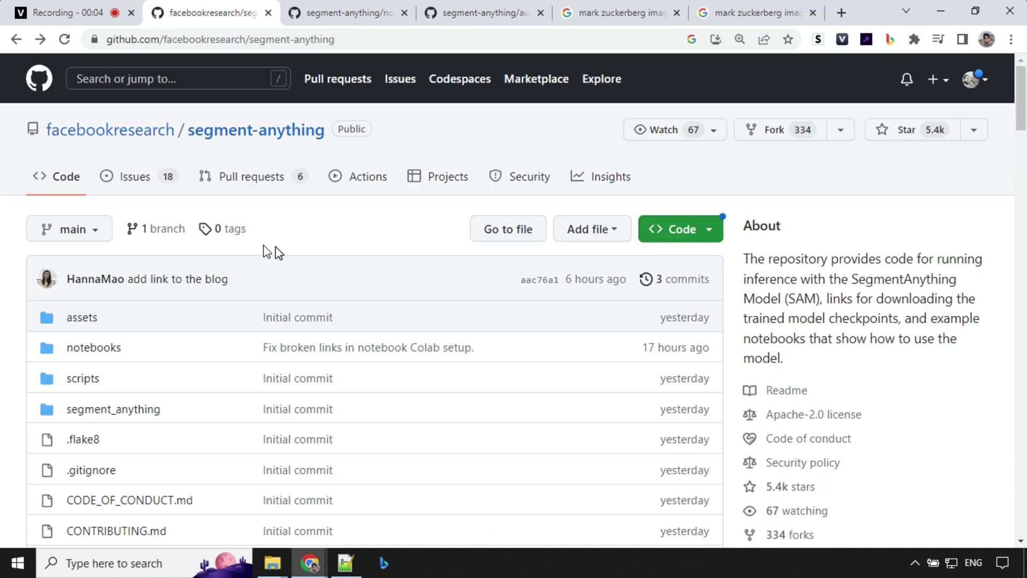
# Read the README down to Model Checkpoints, then bring up the segment-anything/notebooks folder listing
pyautogui.scroll(-10, 290, 224)
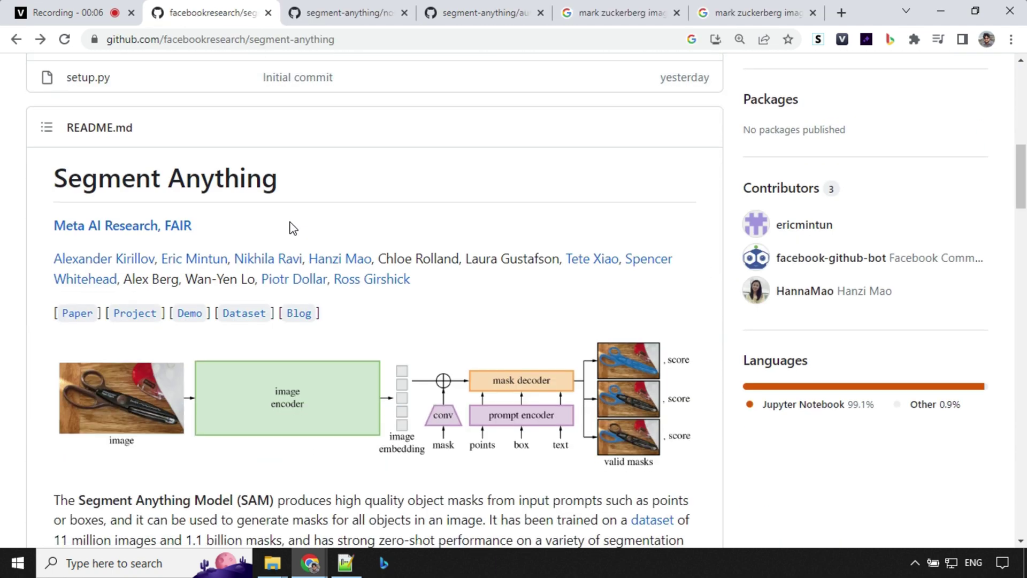
pyautogui.scroll(-12, 290, 223)
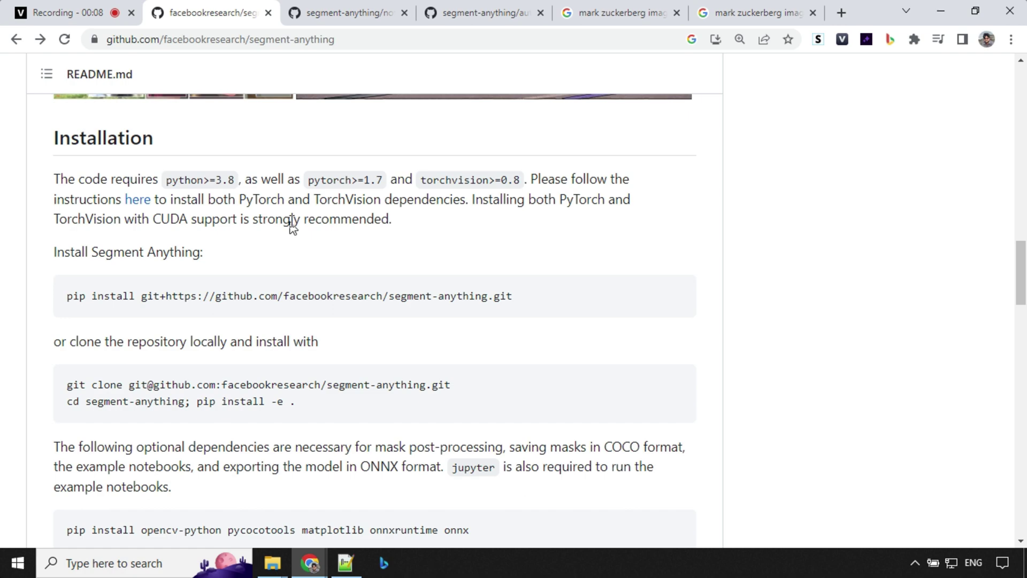
pyautogui.scroll(-15, 632, 240)
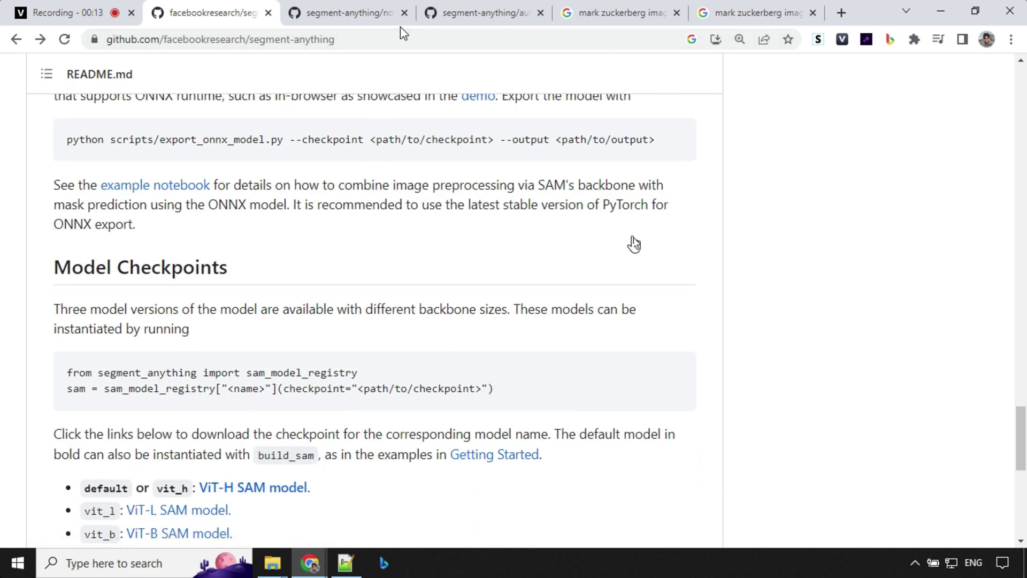
pyautogui.click(333, 16)
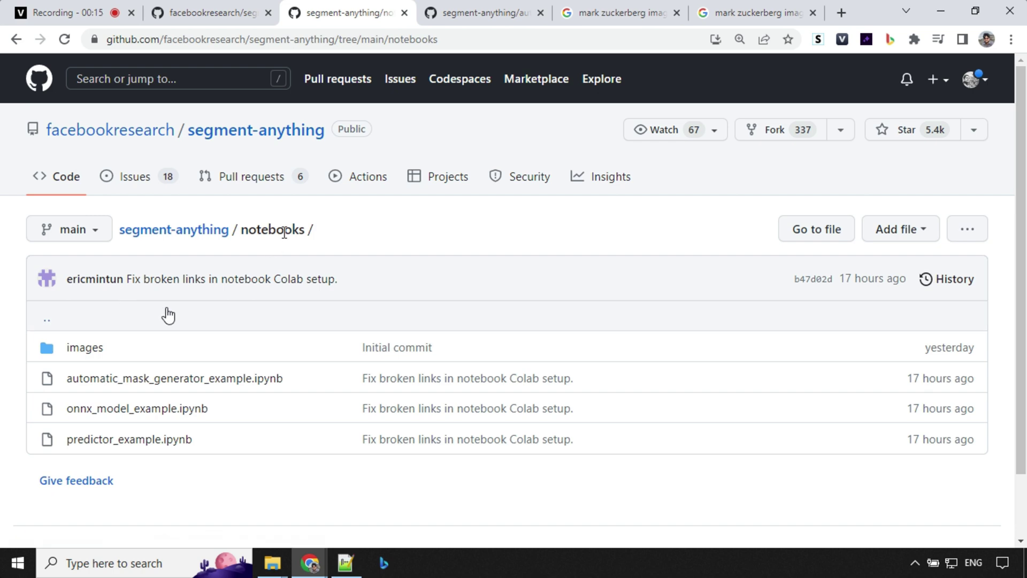
# Open automatic_mask_generator_example.ipynb and read down to its Environment Set-up cells
pyautogui.click(467, 16)
pyautogui.scroll(-8, 707, 428)
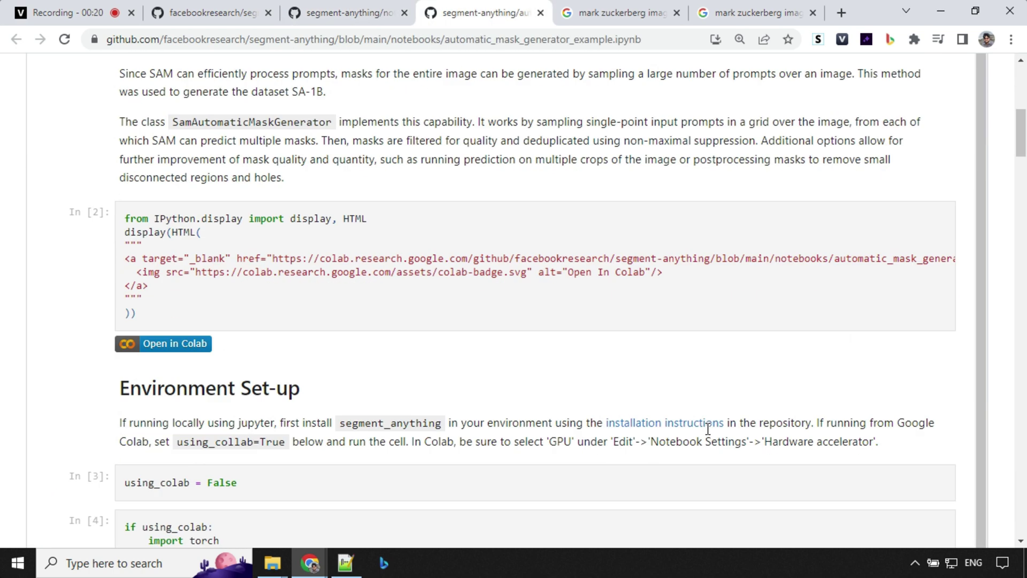
pyautogui.scroll(-5, 708, 428)
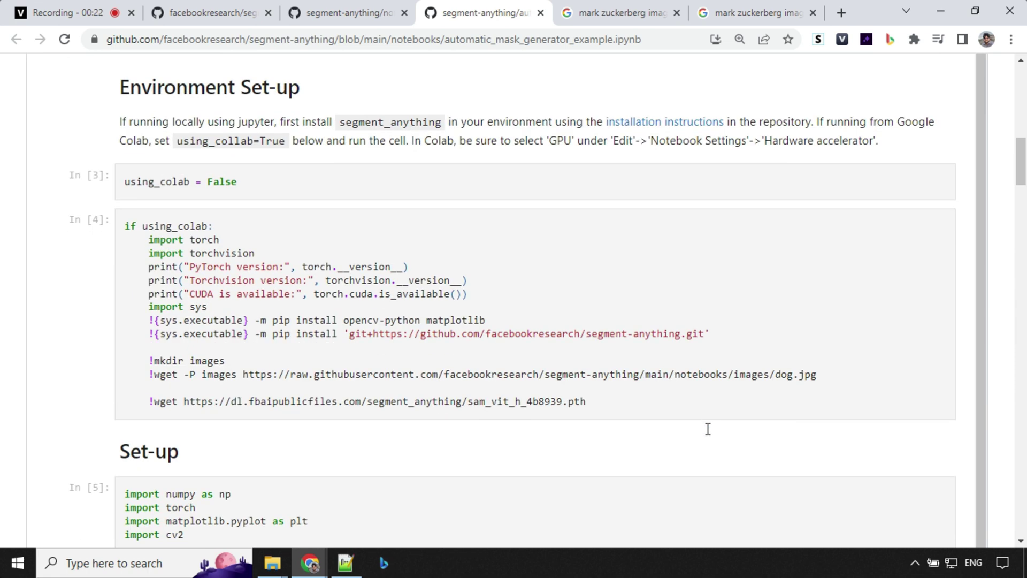